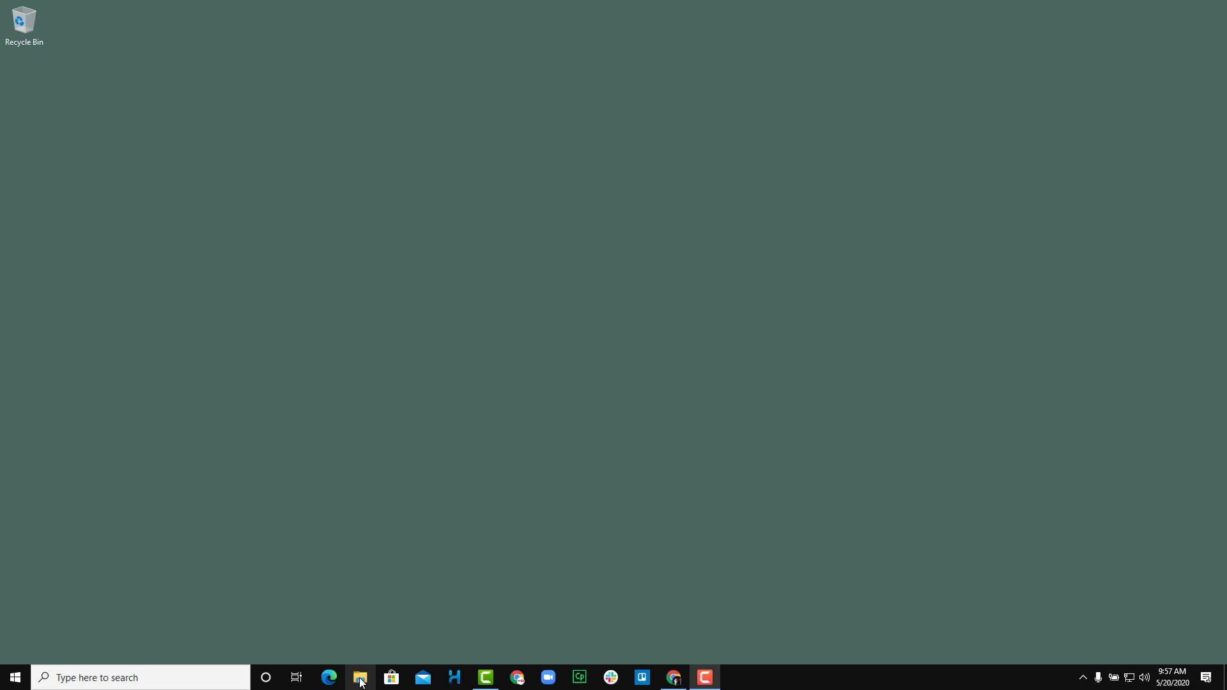
# Step: Show This PC in File Explorer and select the New Volume (E:) drive
pyautogui.click(361, 679)
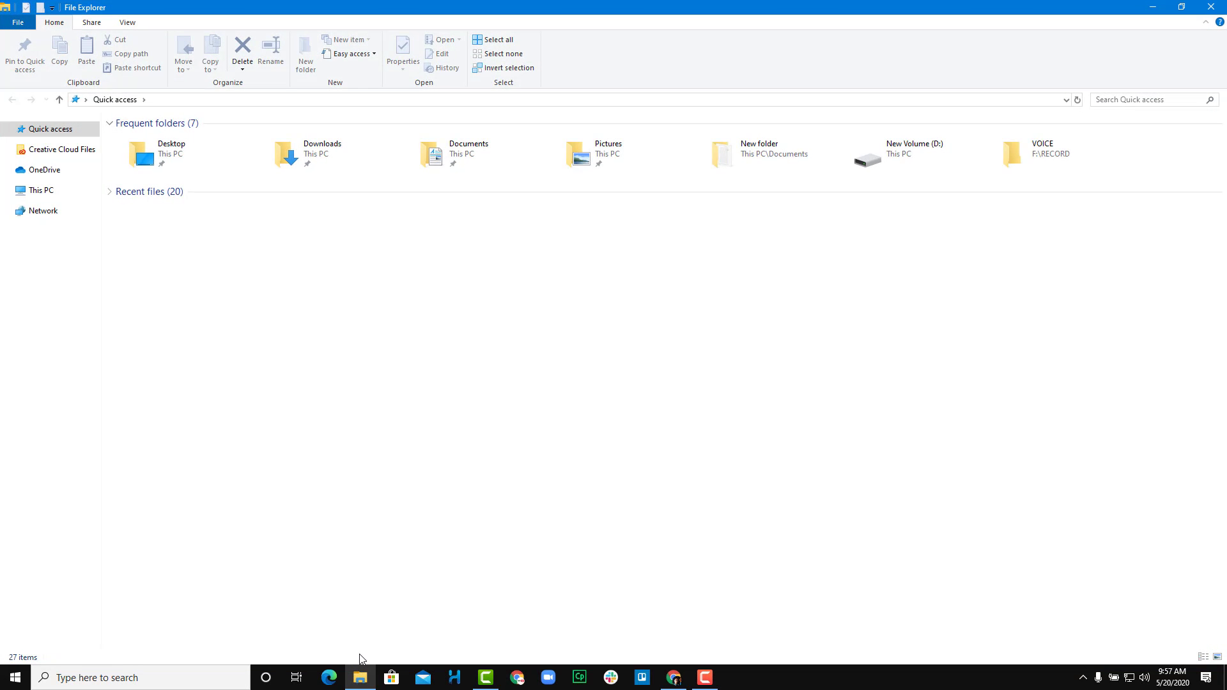
pyautogui.click(30, 196)
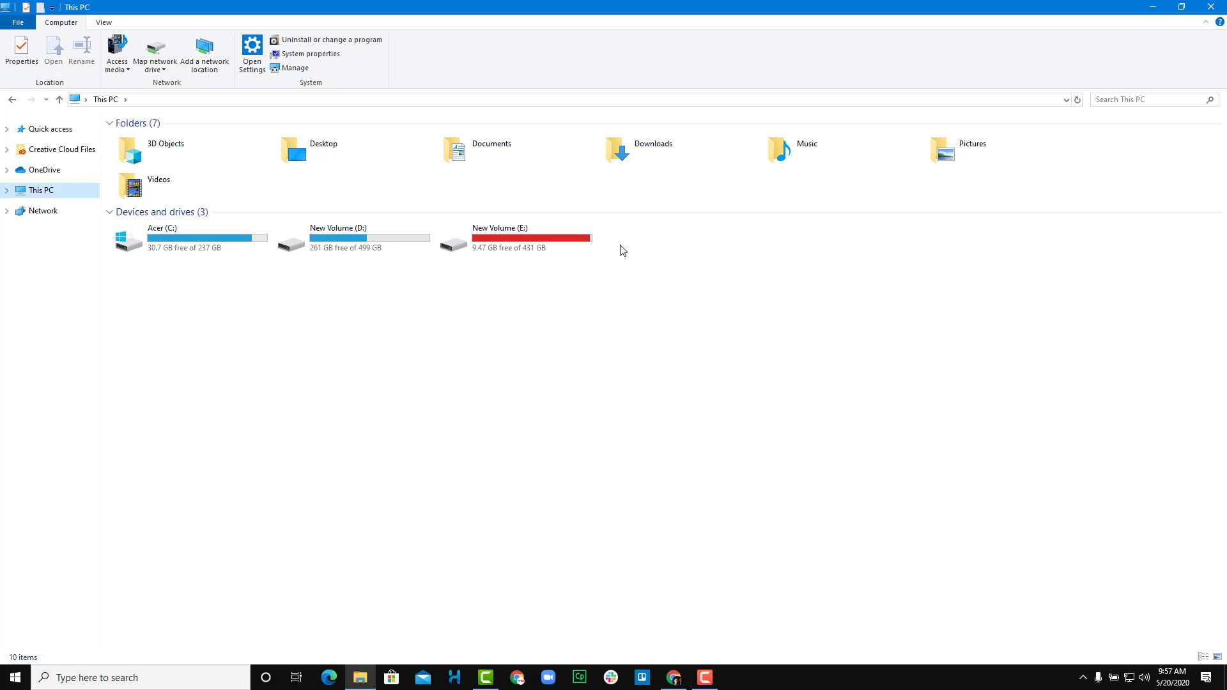
pyautogui.click(530, 239)
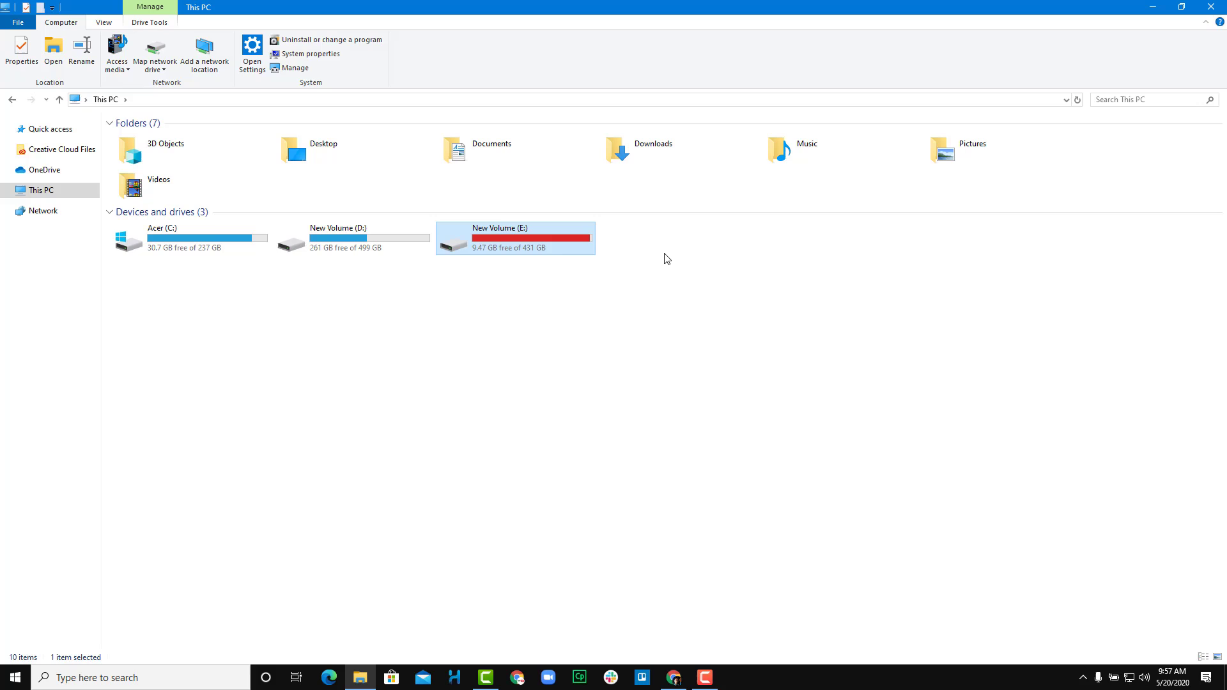
# Step: Open the Format dialog for New Volume (E:) from its context menu
pyautogui.rightClick(495, 236)
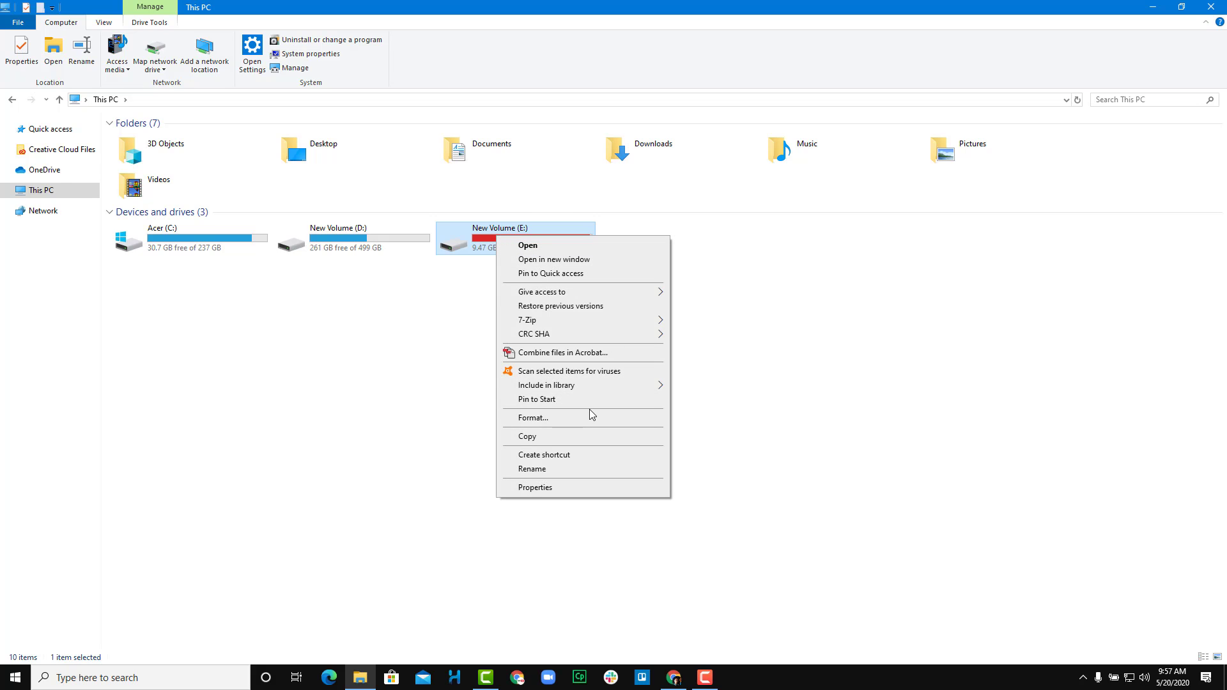
pyautogui.press('Escape')
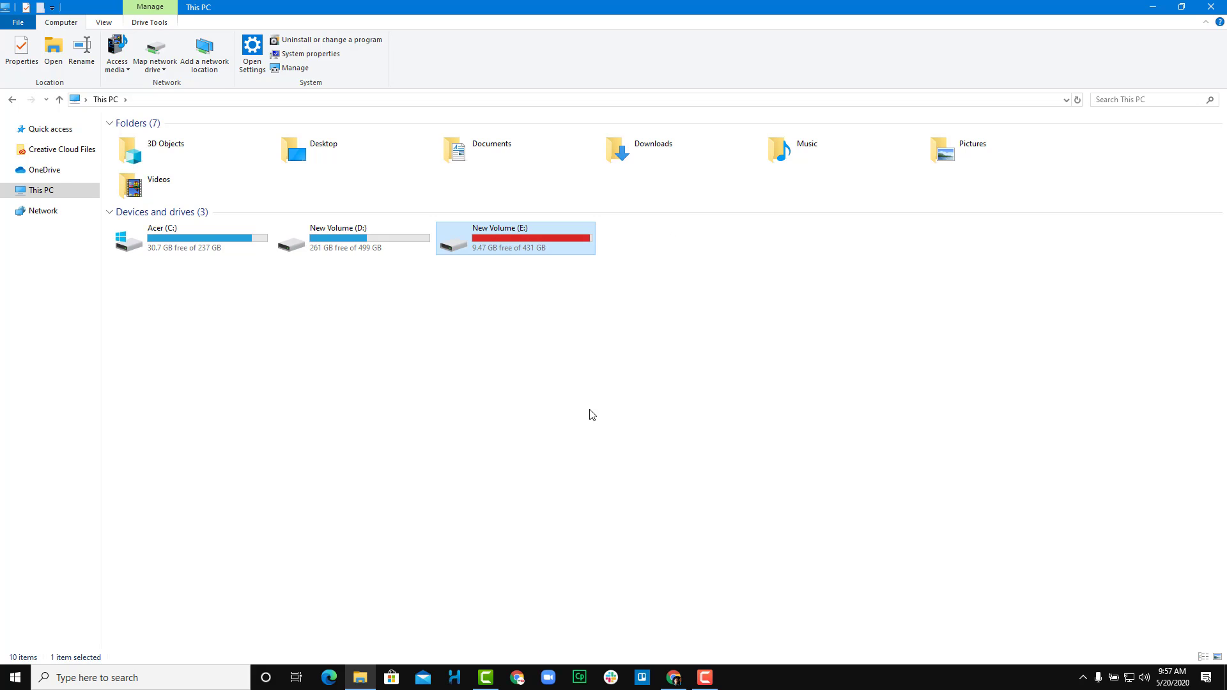
pyautogui.rightClick(570, 250)
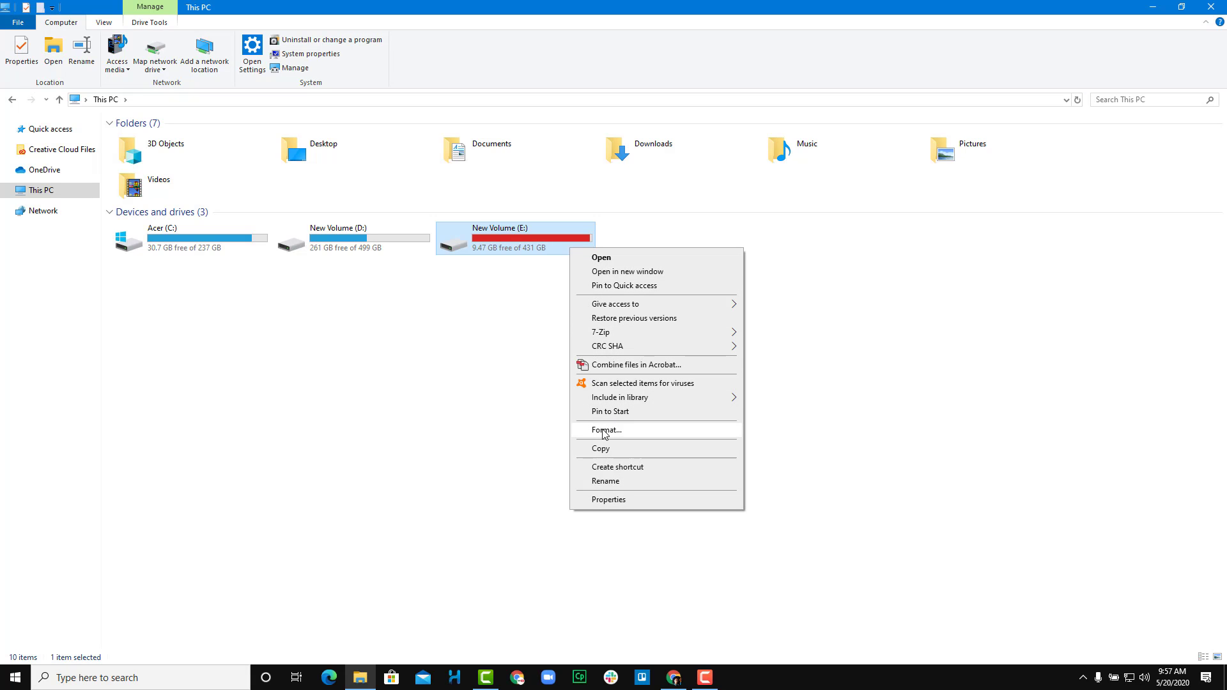
pyautogui.click(604, 431)
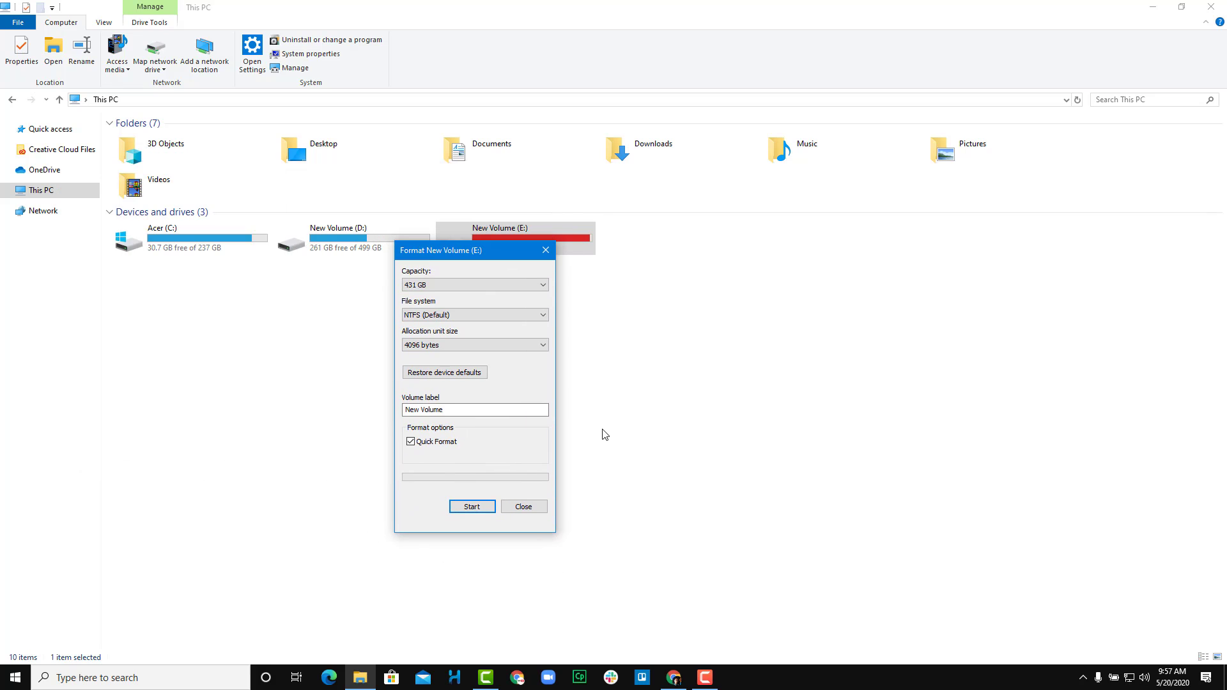
pyautogui.hotkey('alt', 'Down')
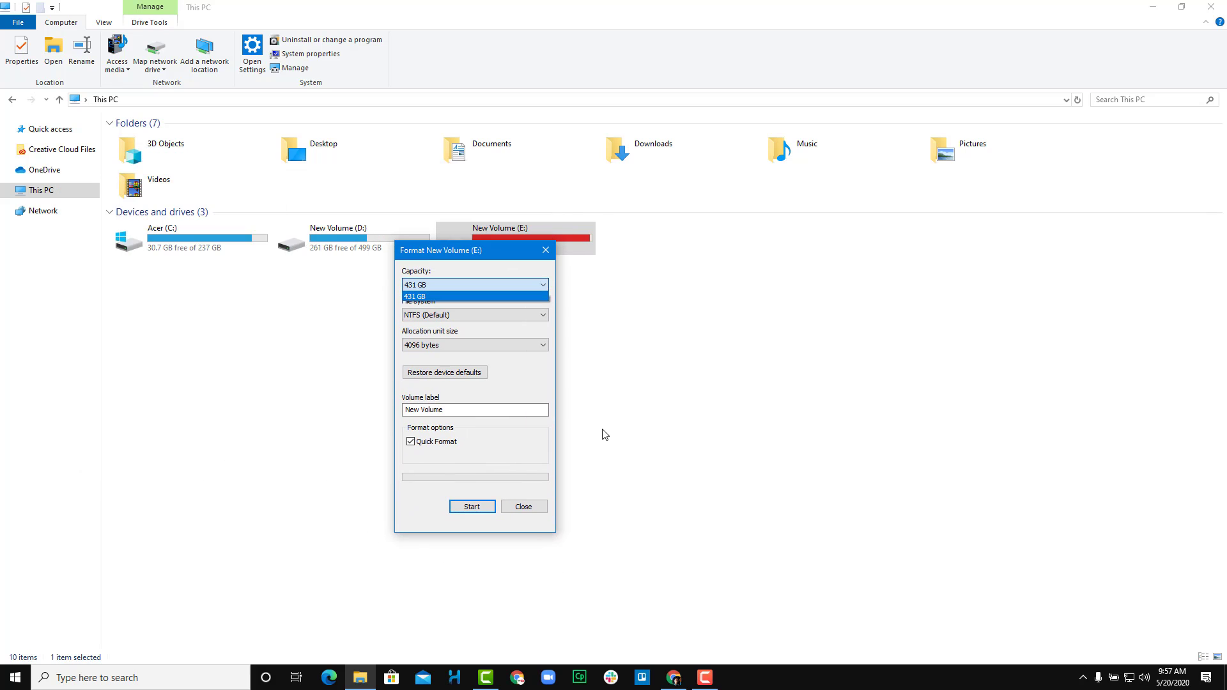
pyautogui.press('Return')
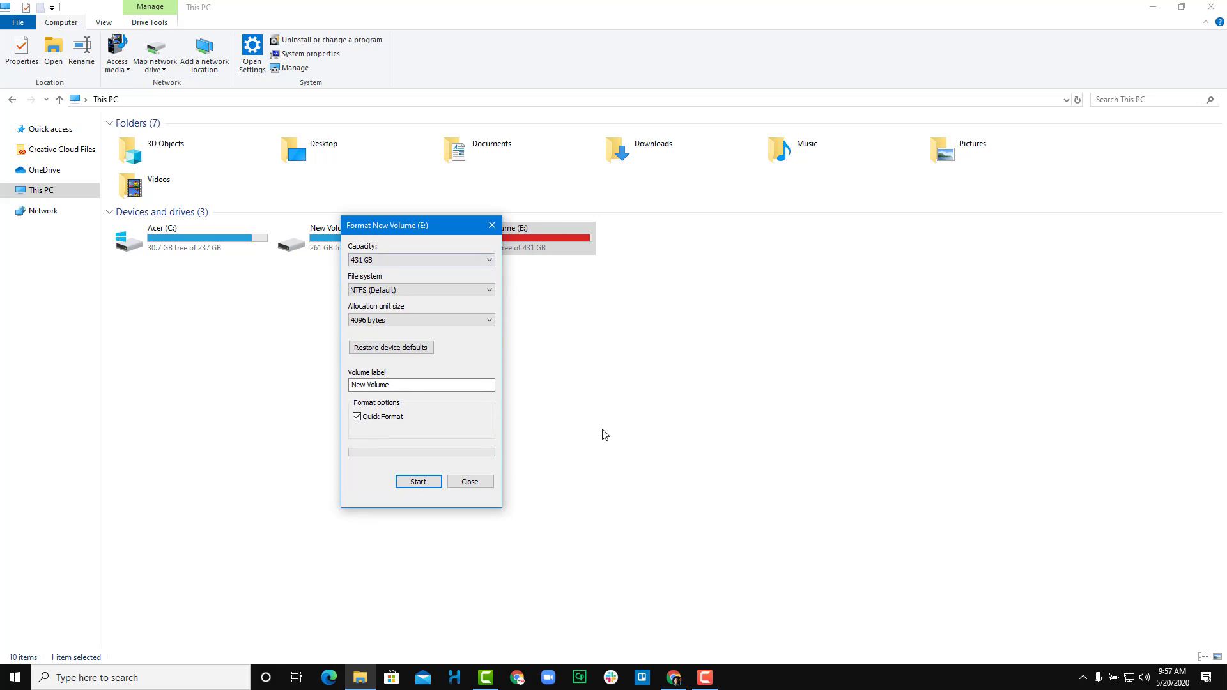
pyautogui.press('Tab')
pyautogui.hotkey('alt', 'Down')
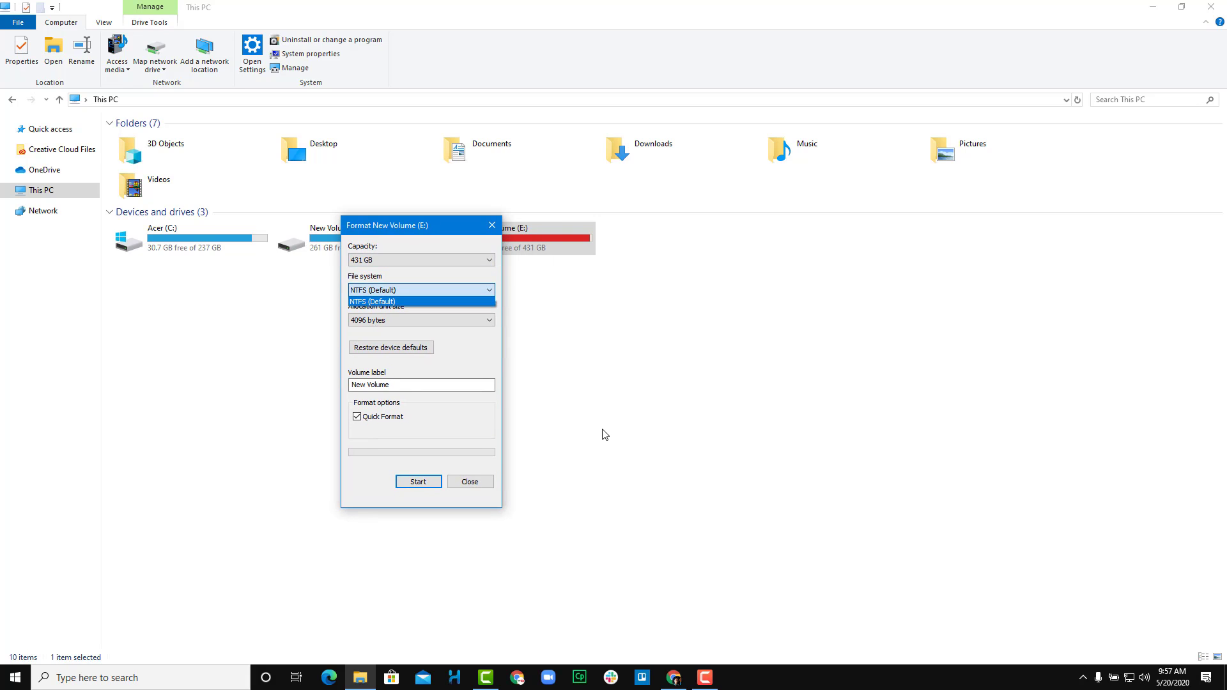
pyautogui.press('Return')
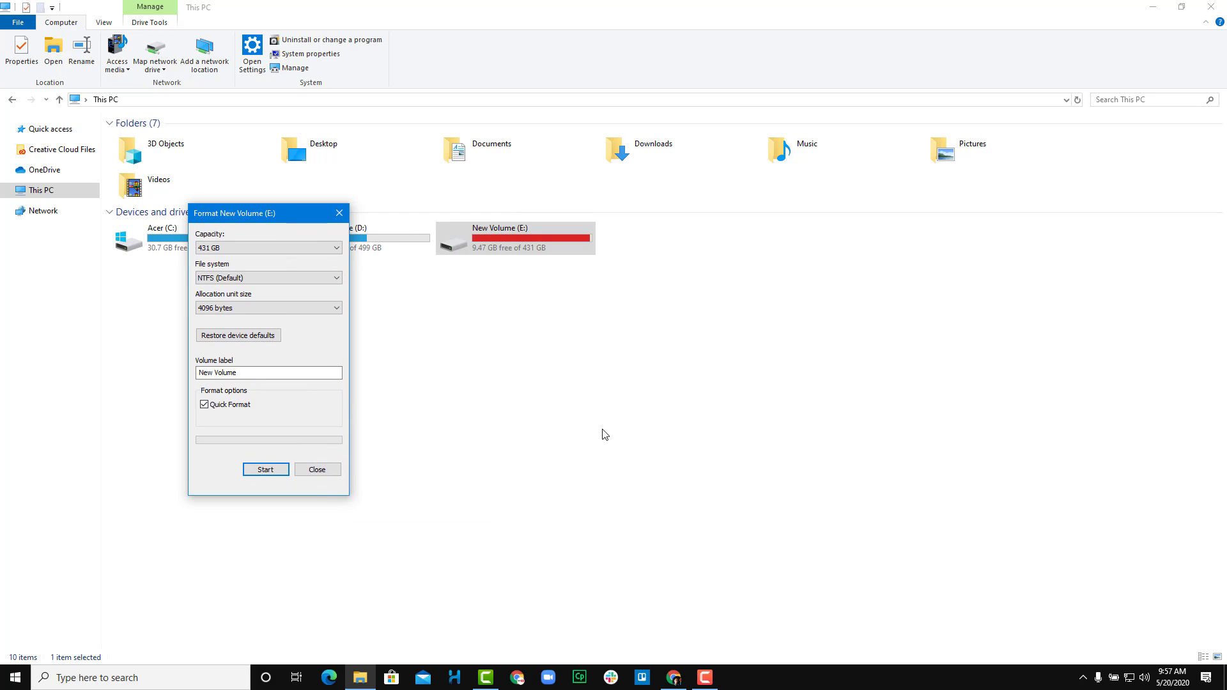
pyautogui.hotkey('alt', 'Down')
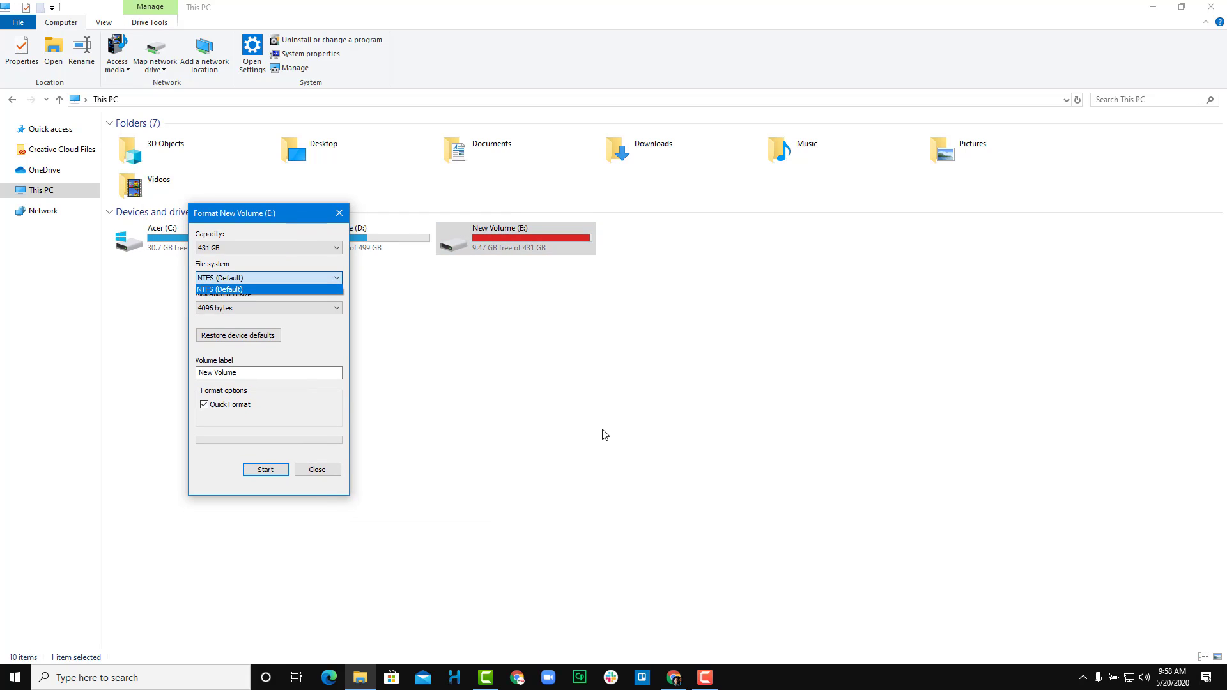
pyautogui.press('Return')
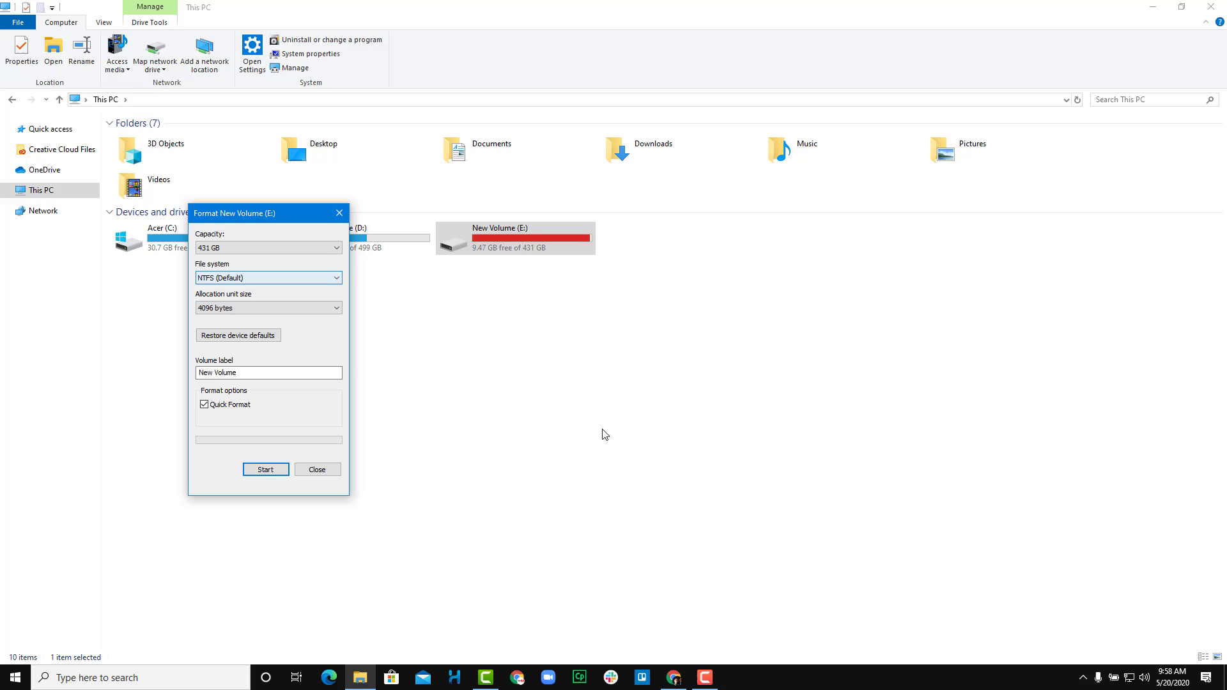
pyautogui.press('Tab')
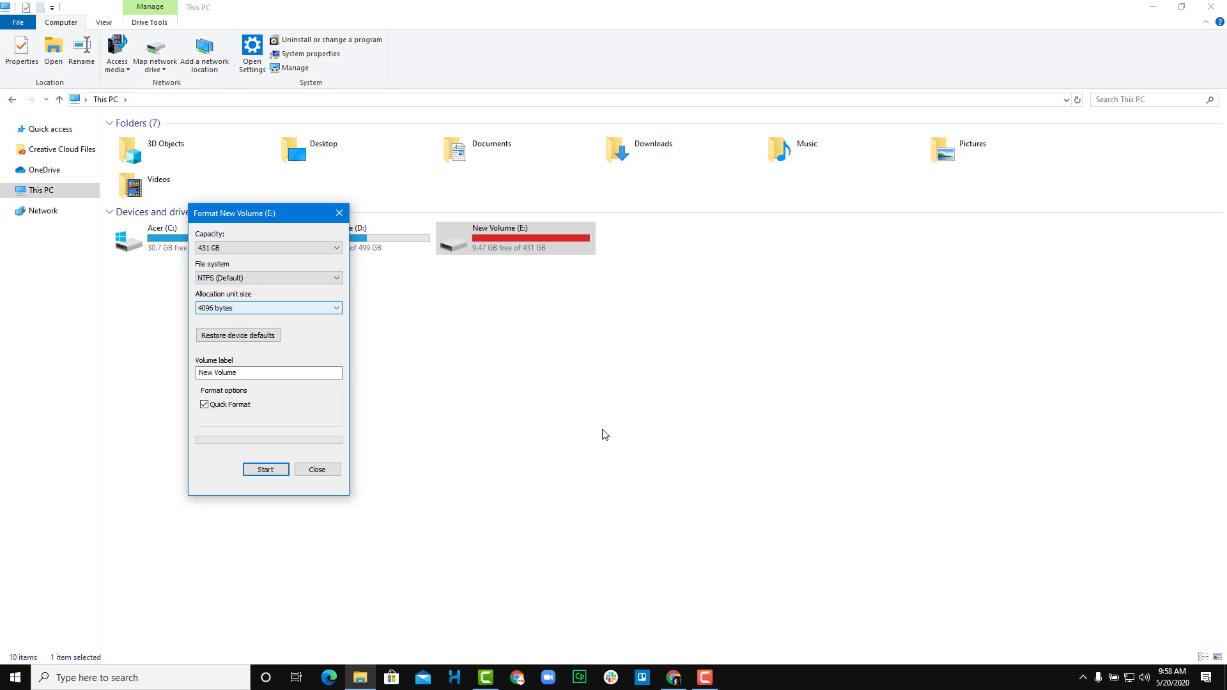
pyautogui.hotkey('alt', 'Down')
pyautogui.press('Down')
pyautogui.press('Down')
pyautogui.press('Down')
pyautogui.press('Down')
pyautogui.press('Down')
pyautogui.press('Down')
pyautogui.press('Down')
pyautogui.press('Down')
pyautogui.press('Down')
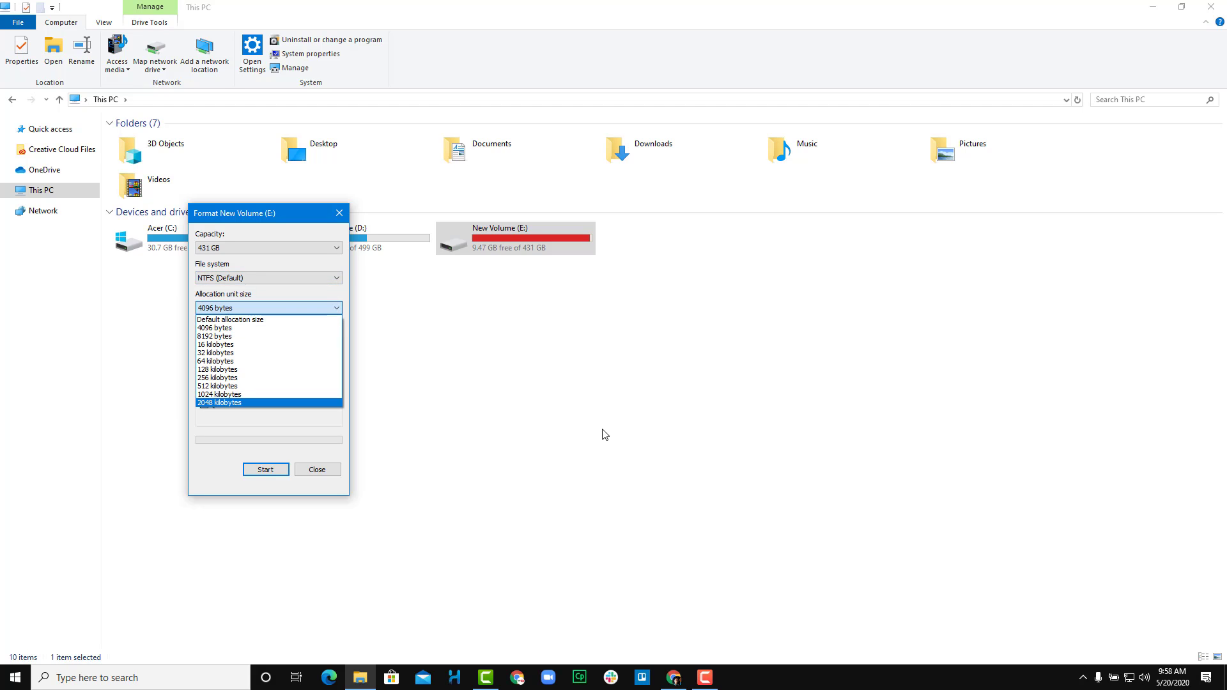
pyautogui.press('Escape')
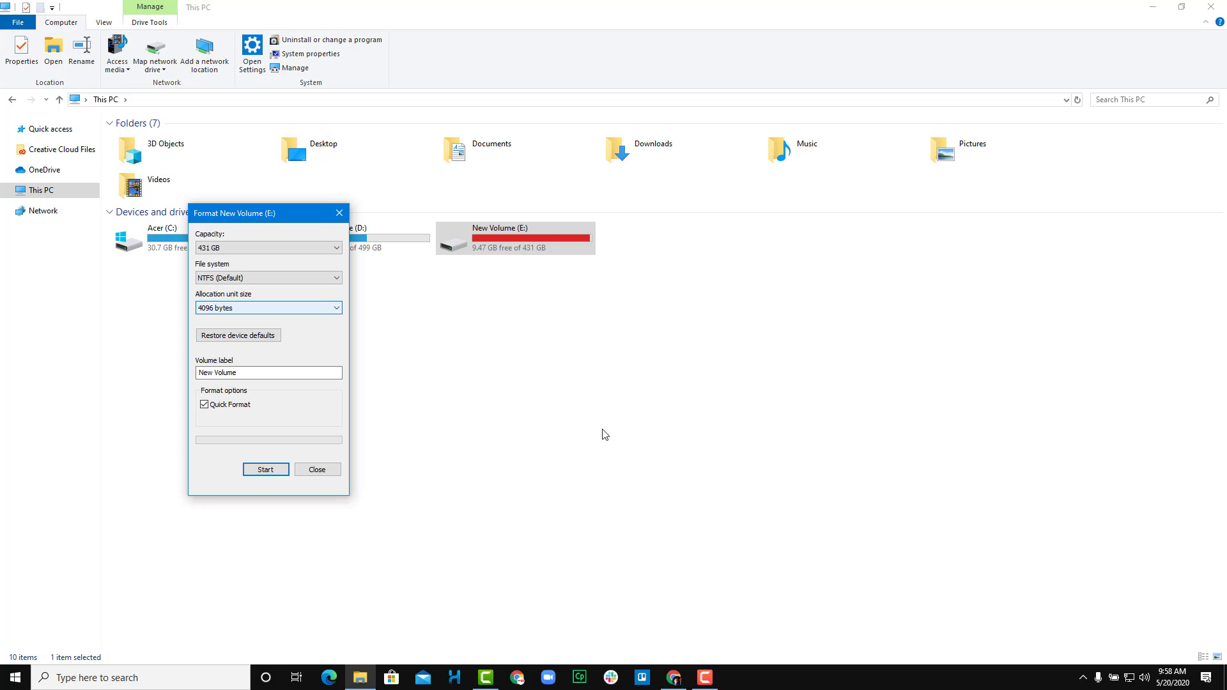
pyautogui.press('Tab')
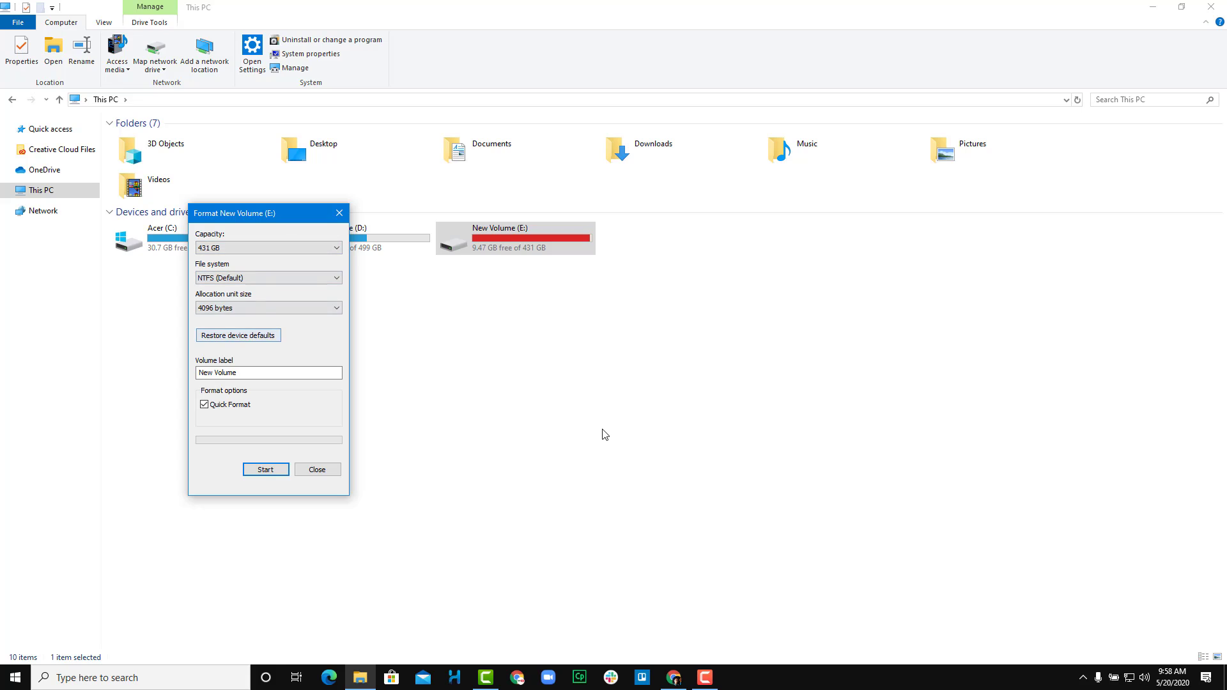
# Step: Restore the default allocation unit size and set the volume label to 'New Formatted Drive'
pyautogui.press('space')
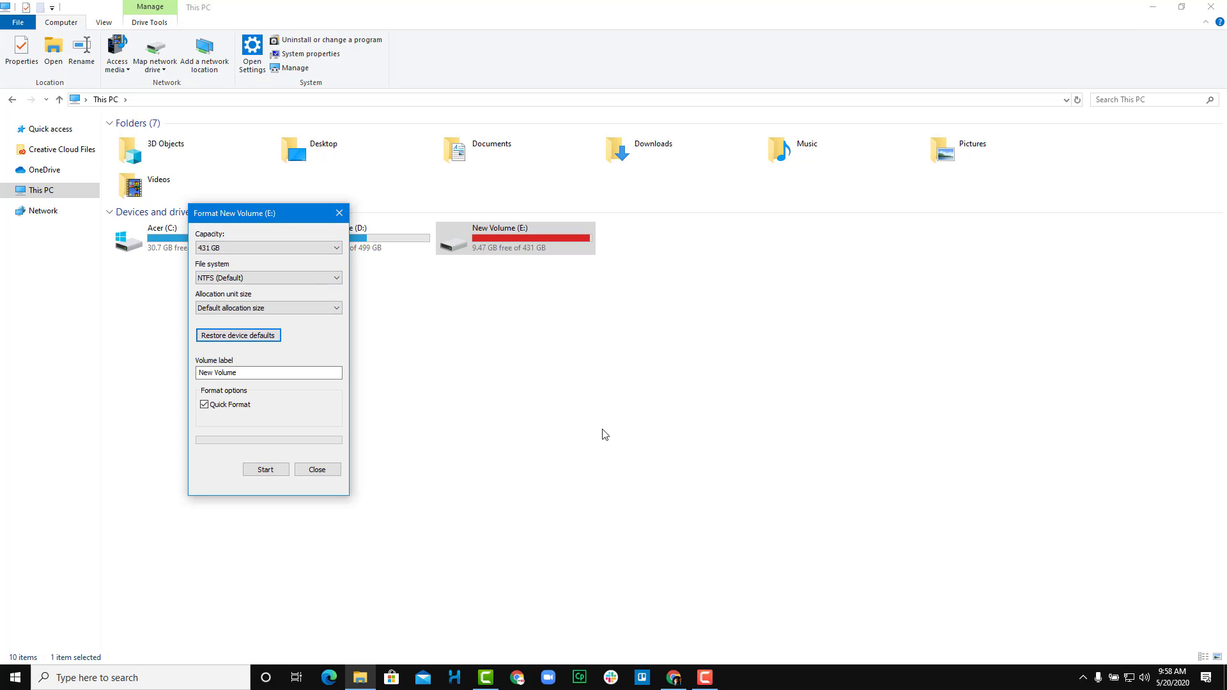
pyautogui.hotkey('shift', 'Tab')
pyautogui.press('Tab')
pyautogui.hotkey('shift', 'Tab')
pyautogui.press('Tab')
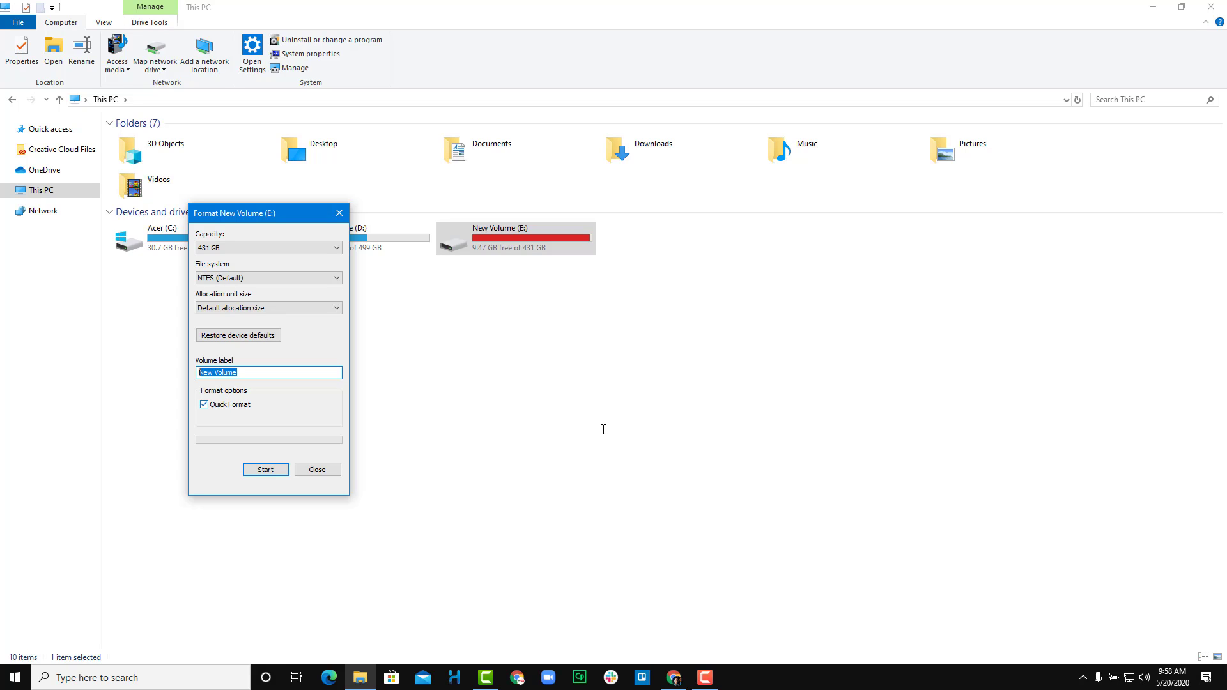
pyautogui.write('New Frormatted Drive')
# Step: Run the quick NTFS format on drive E, accept the erase warning, and close the dialog
pyautogui.press('Return')
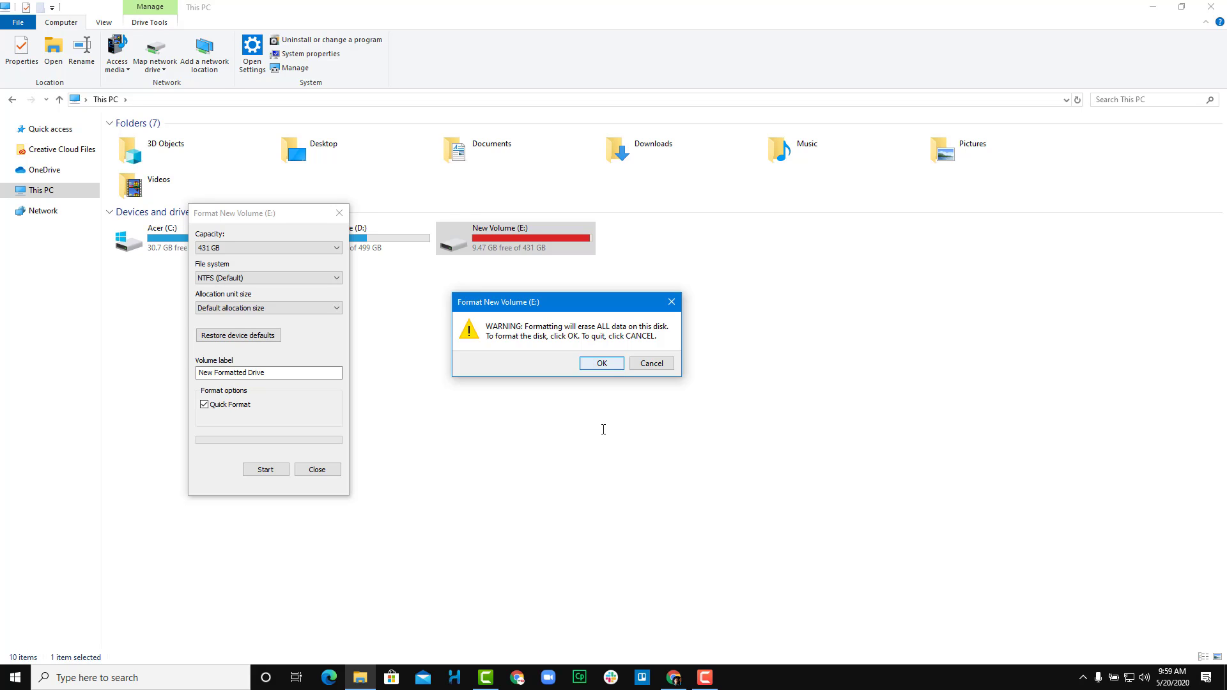
pyautogui.press('Return')
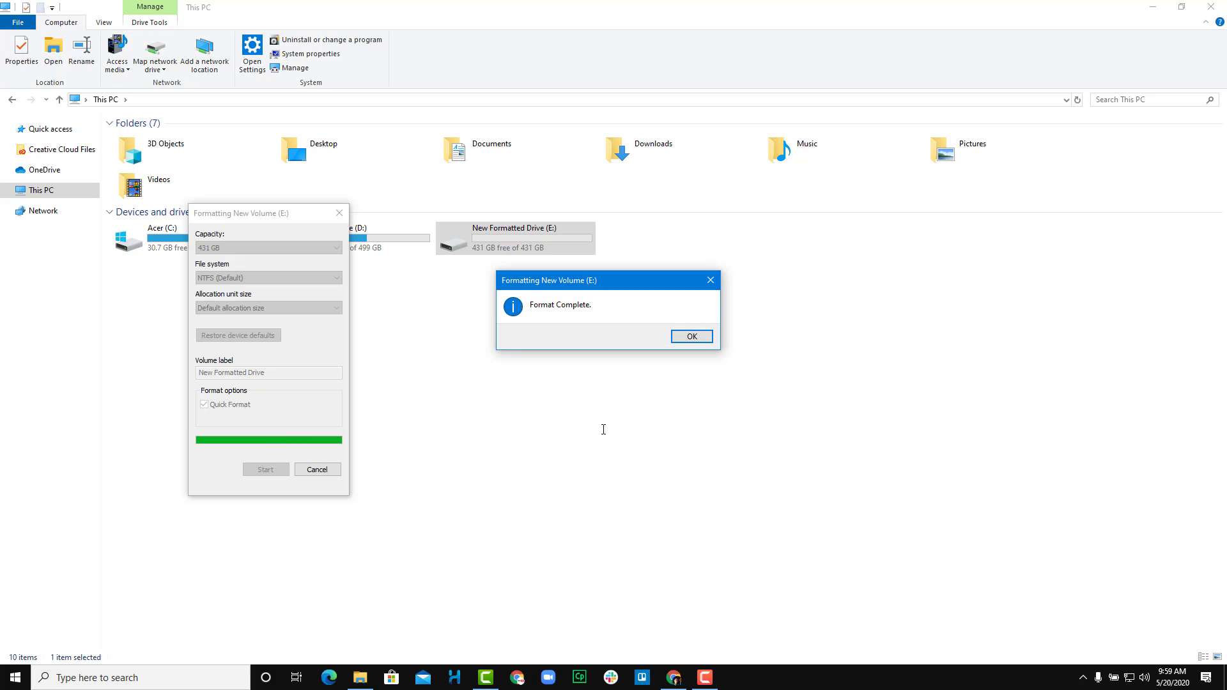
pyautogui.press('Return')
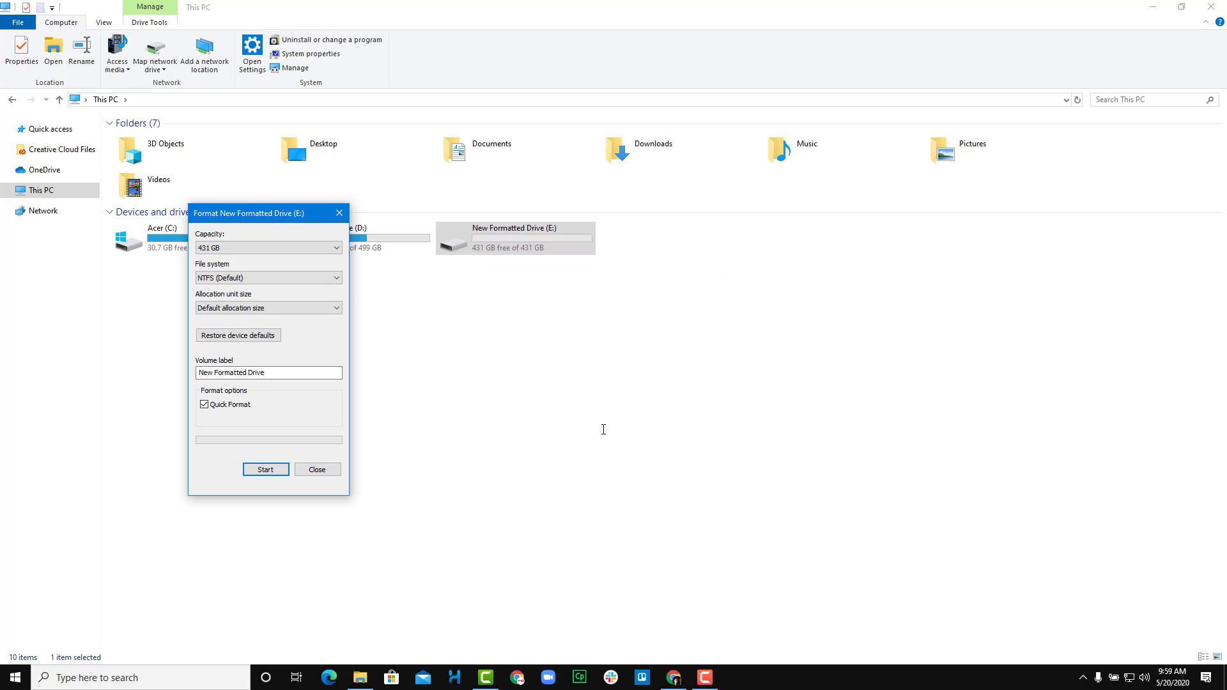
pyautogui.press('Escape')
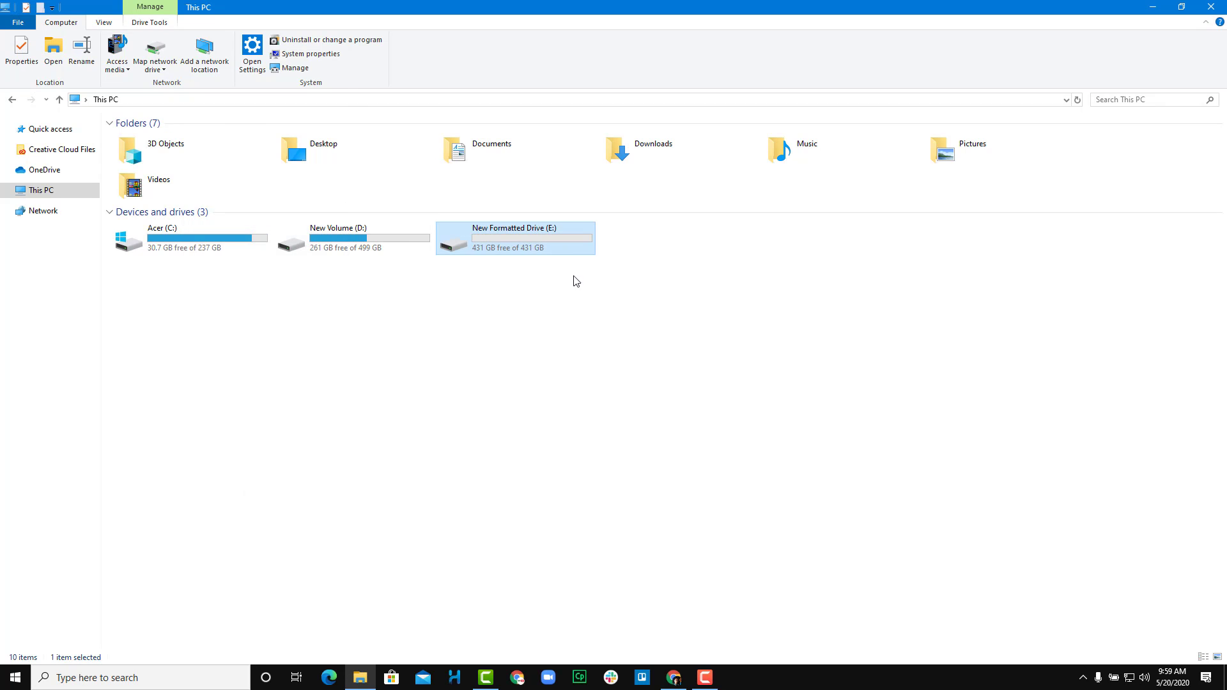
pyautogui.doubleClick(506, 246)
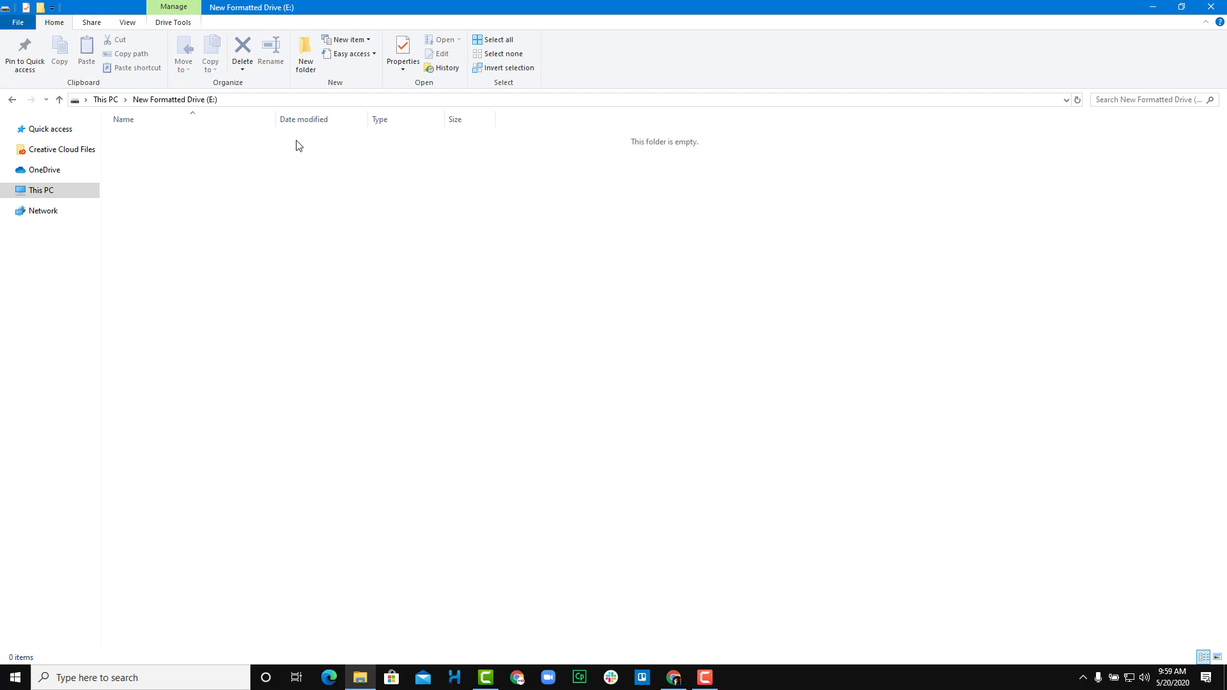
pyautogui.click(106, 99)
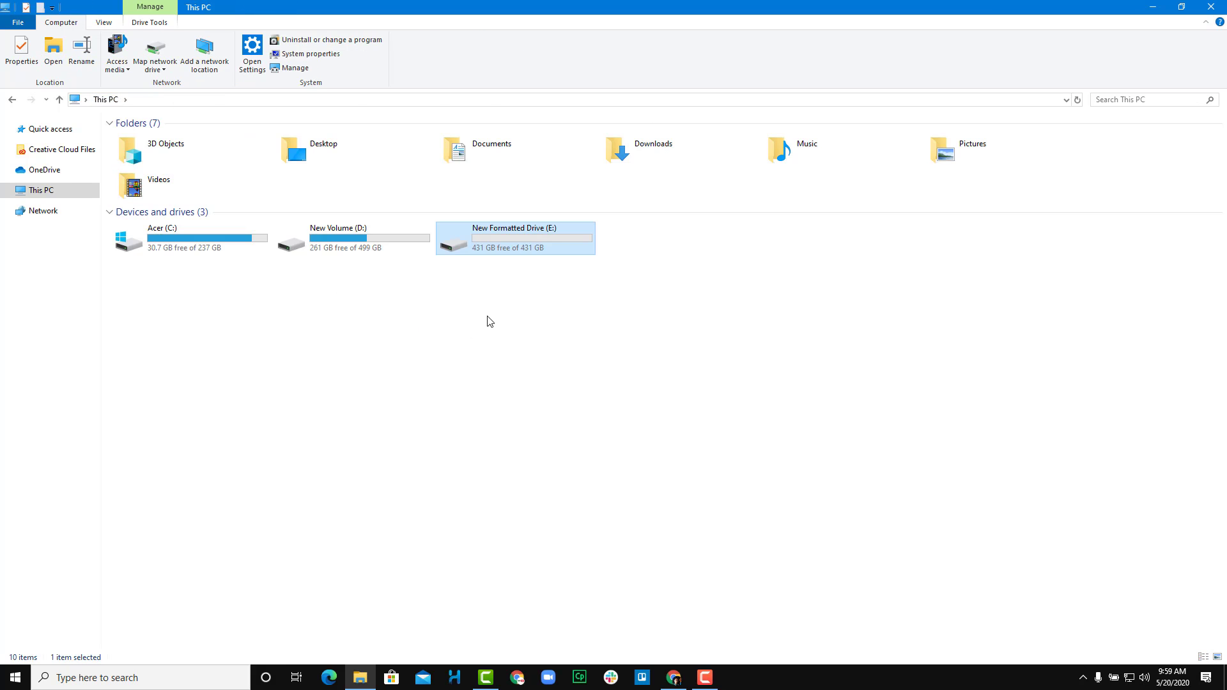